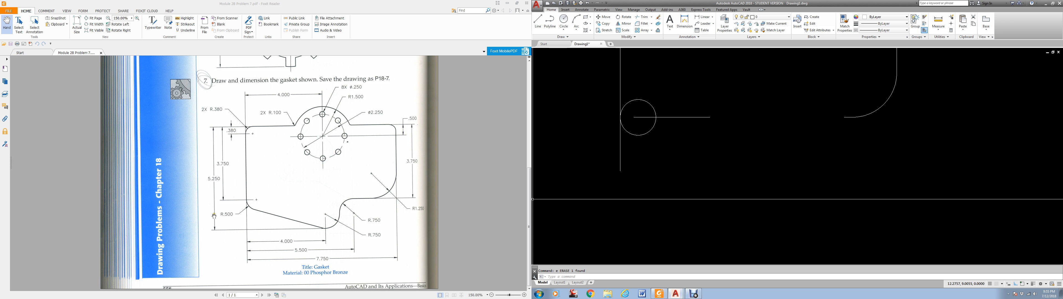
# Step: Offset the straight top edge left of the large arc downward by 5.25
pyautogui.scroll(-3, 698, 161)
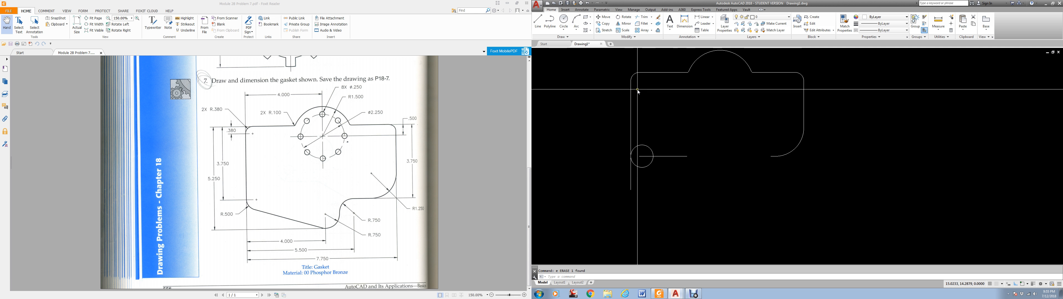
pyautogui.click(658, 31)
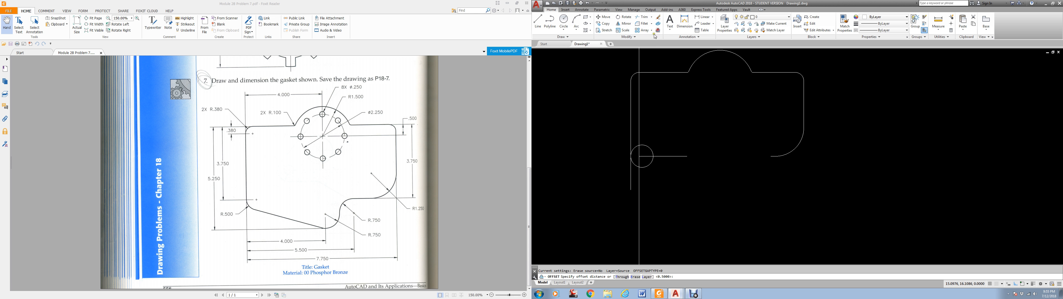
pyautogui.write('5.25')
pyautogui.press('Return')
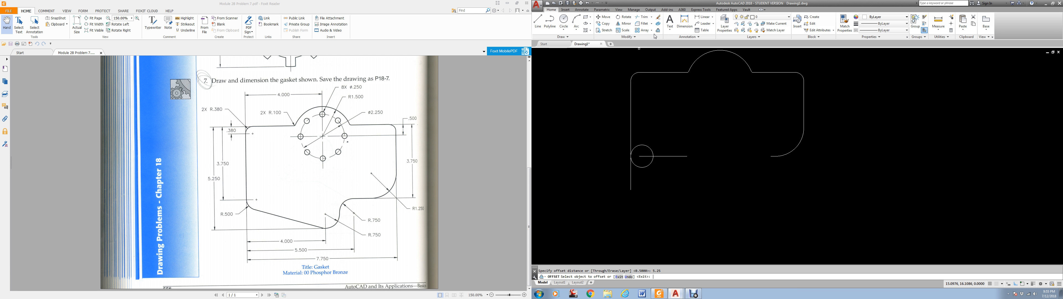
pyautogui.click(676, 74)
pyautogui.press('Return')
# Step: Stretch the right end of the new lower horizontal line farther right, past the middle of the gasket
pyautogui.click(687, 191)
pyautogui.click(687, 190)
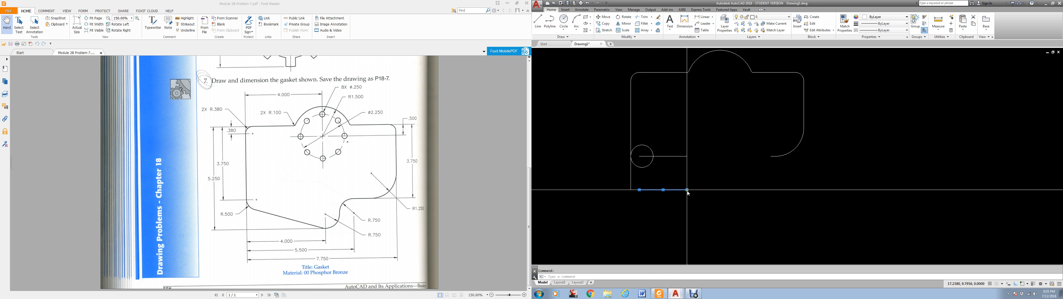
pyautogui.click(745, 190)
pyautogui.press('Escape')
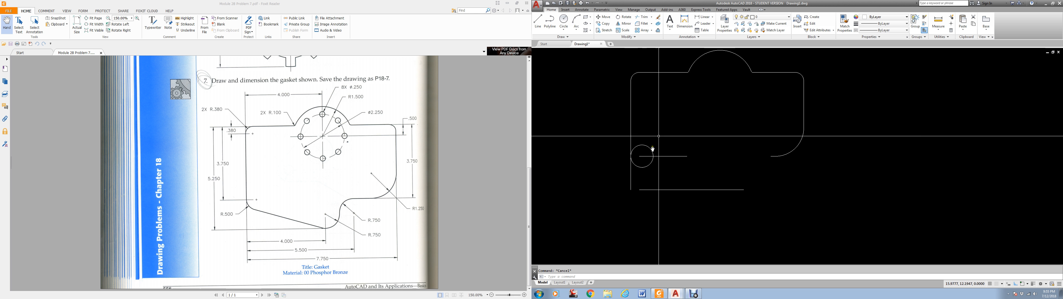
# Step: Offset the gasket's left vertical edge 4 units to the right
pyautogui.click(659, 31)
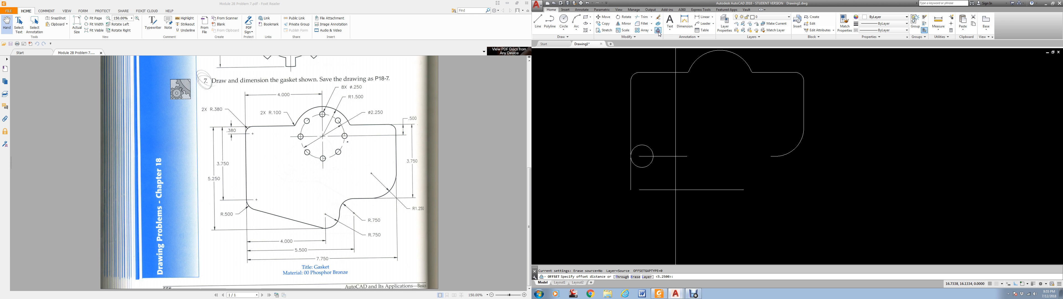
pyautogui.write('4')
pyautogui.press('Return')
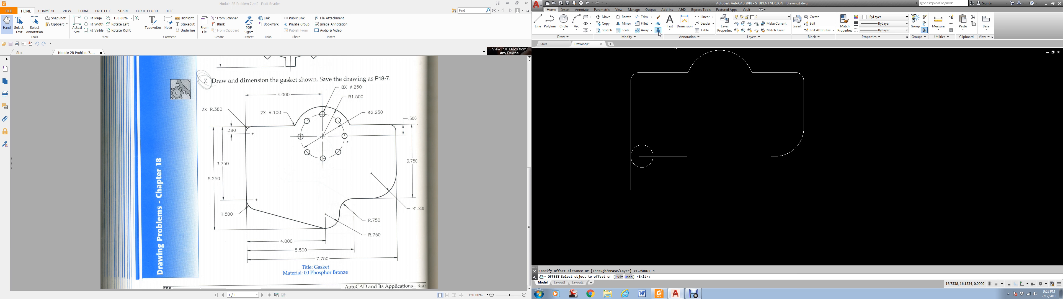
pyautogui.click(632, 130)
pyautogui.click(724, 192)
pyautogui.scroll(6, 721, 182)
pyautogui.scroll(-3, 724, 171)
pyautogui.press('Escape')
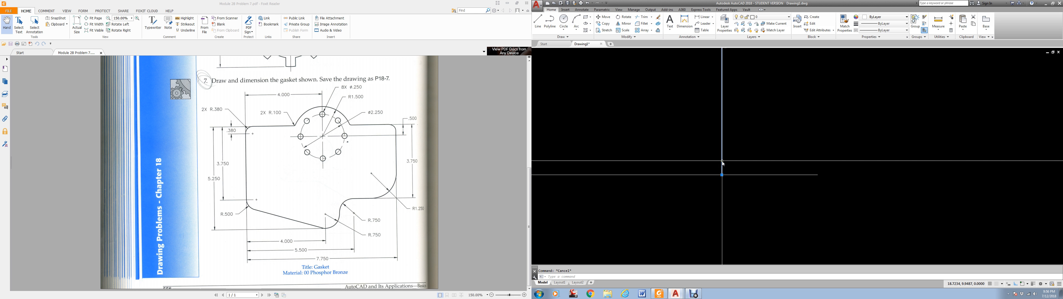
# Step: Stretch the lower end of the offset vertical line down so it crosses the lower horizontal line
pyautogui.click(722, 171)
pyautogui.click(722, 174)
pyautogui.click(720, 217)
pyautogui.press('Escape')
# Step: Draw a circle of radius .75 centered on the intersection of the two offset lines
pyautogui.scroll(-5, 722, 178)
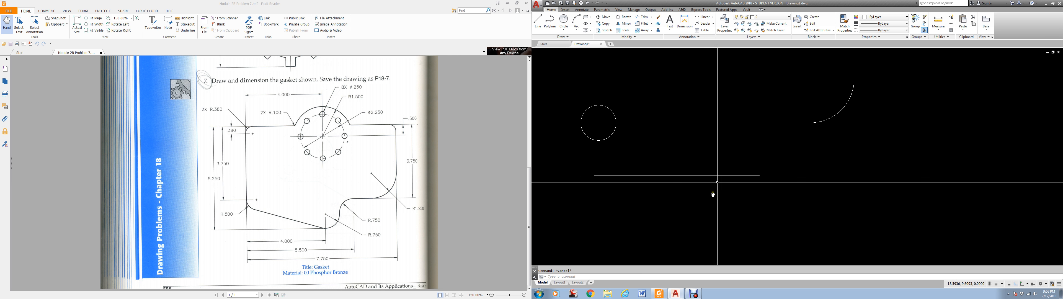
pyautogui.scroll(-2, 732, 171)
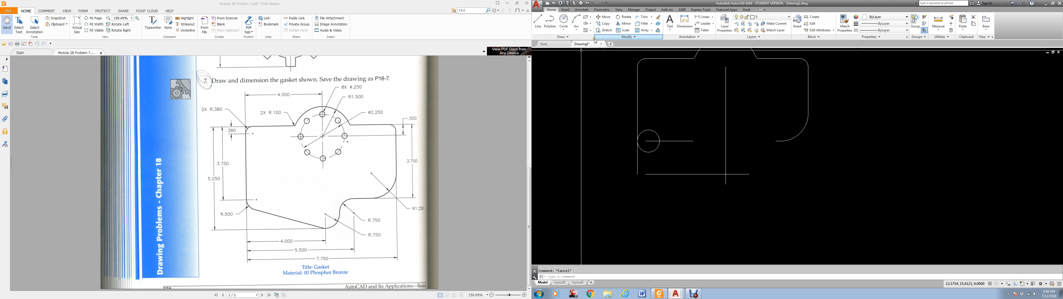
pyautogui.click(564, 30)
pyautogui.click(576, 44)
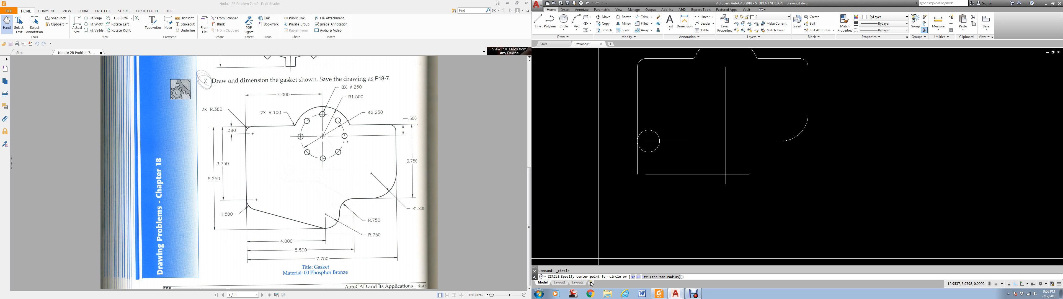
pyautogui.write('int')
pyautogui.press('Return')
pyautogui.click(726, 174)
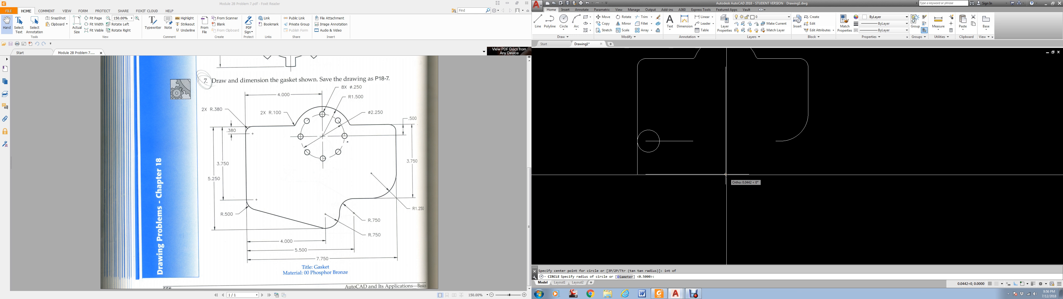
pyautogui.press('Return')
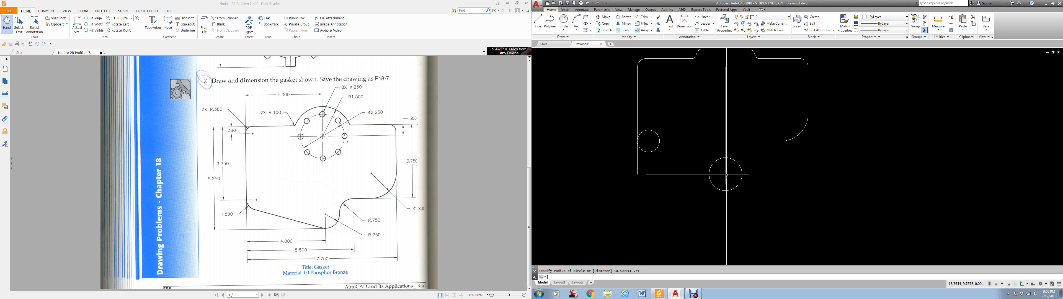
pyautogui.press('Escape')
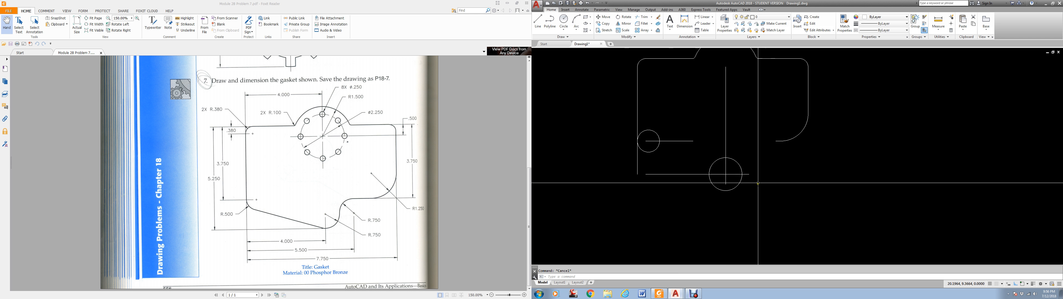
# Step: Erase the horizontal and vertical construction lines crossing at the center of the new lower circle
pyautogui.click(704, 167)
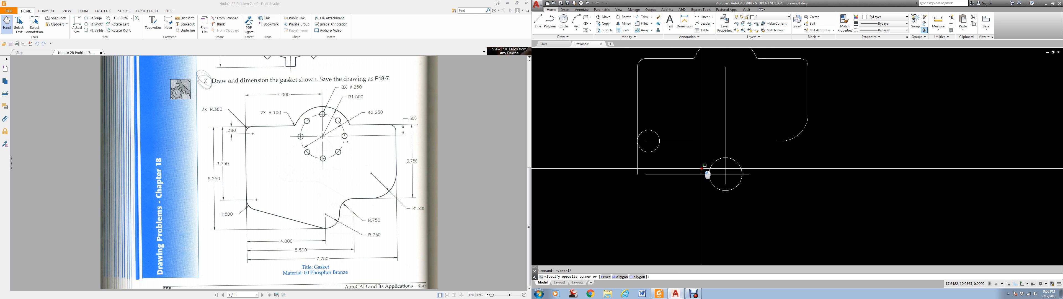
pyautogui.click(694, 180)
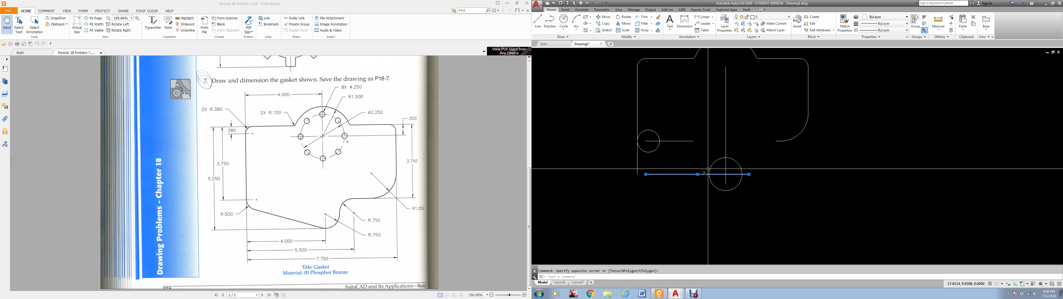
pyautogui.click(741, 135)
pyautogui.click(719, 122)
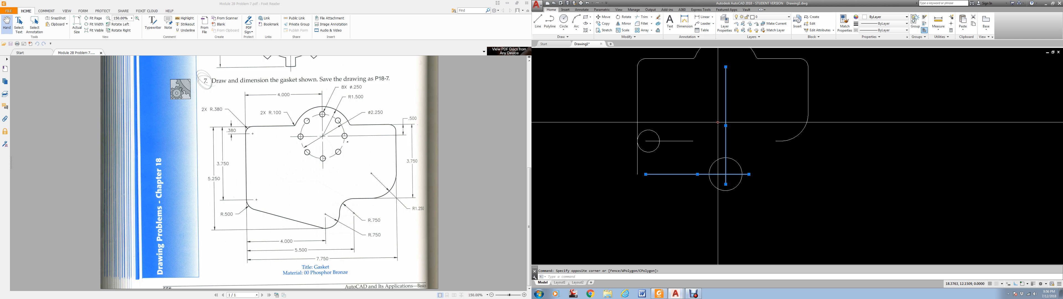
pyautogui.write('e')
pyautogui.press('Return')
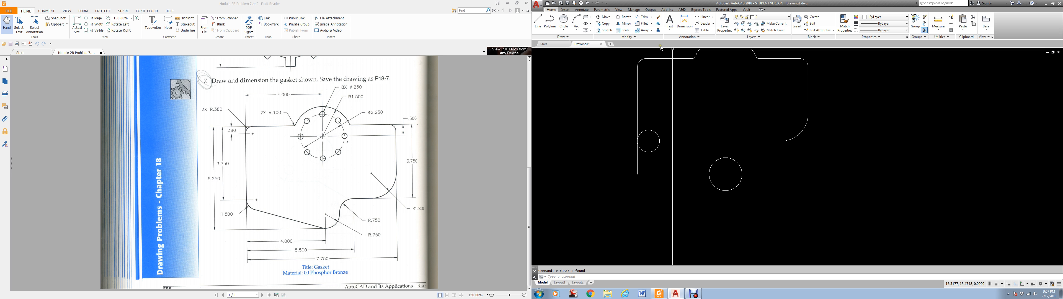
# Step: Break a gap in the upper-right part of both the lower .75-radius circle and the small circle at the left edge
pyautogui.click(607, 48)
pyautogui.click(739, 165)
pyautogui.click(725, 154)
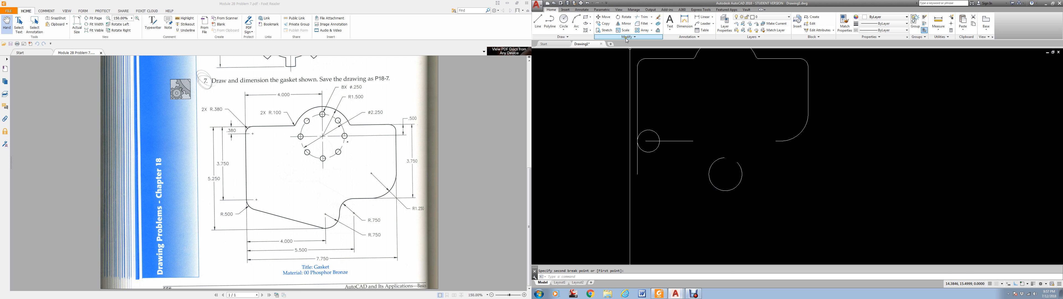
pyautogui.click(606, 54)
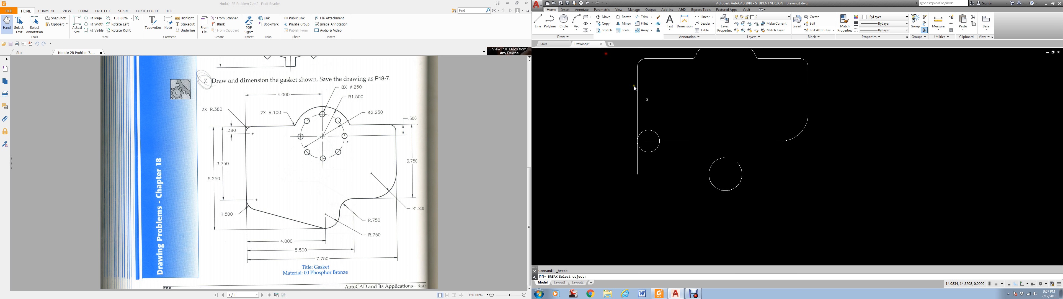
pyautogui.click(660, 142)
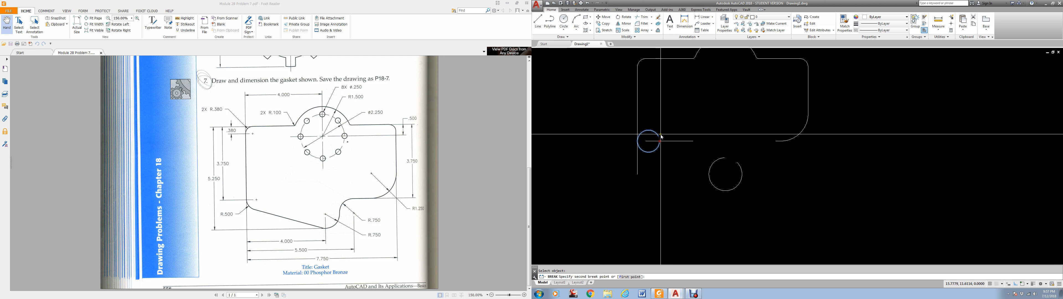
pyautogui.click(730, 134)
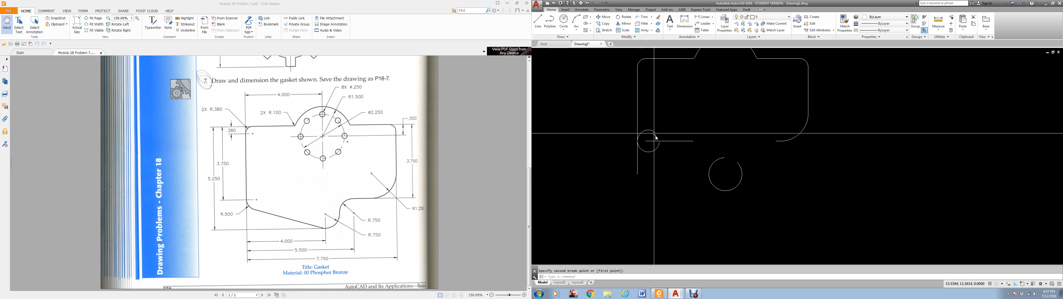
# Step: Trim the left edge below the small circle and the circle's upper portion, using each other as cutting edges
pyautogui.click(646, 17)
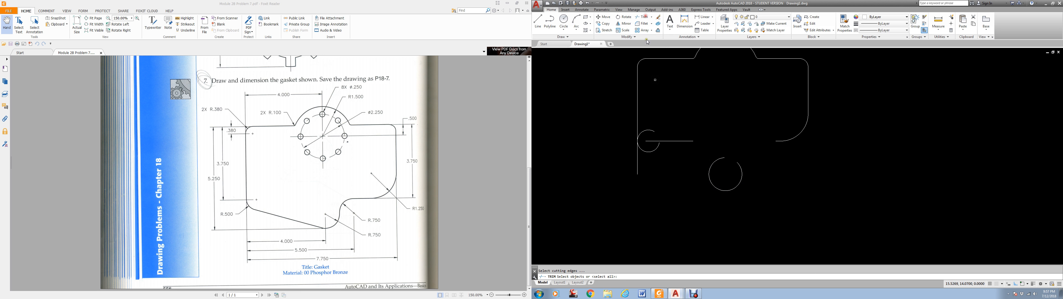
pyautogui.click(640, 153)
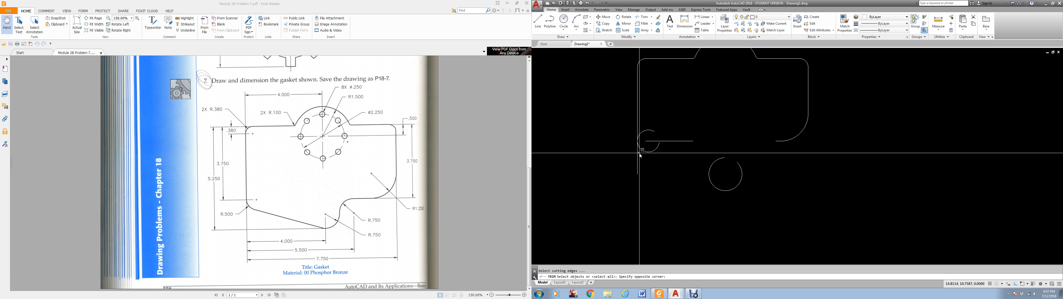
pyautogui.click(636, 153)
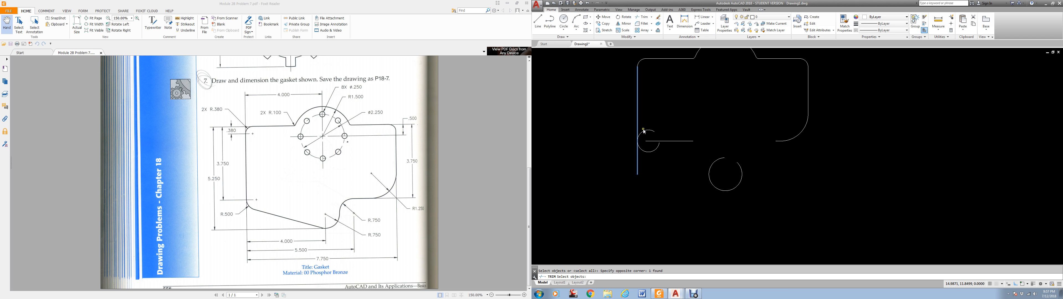
pyautogui.click(651, 147)
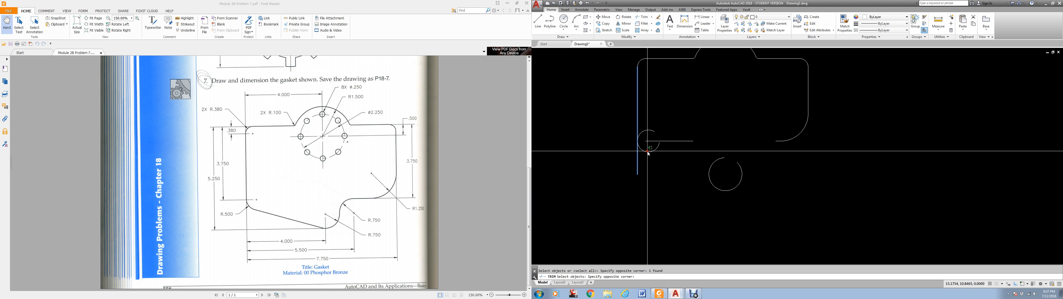
pyautogui.click(649, 157)
pyautogui.press('Return')
pyautogui.click(639, 157)
pyautogui.click(635, 157)
pyautogui.click(650, 131)
pyautogui.press('Escape')
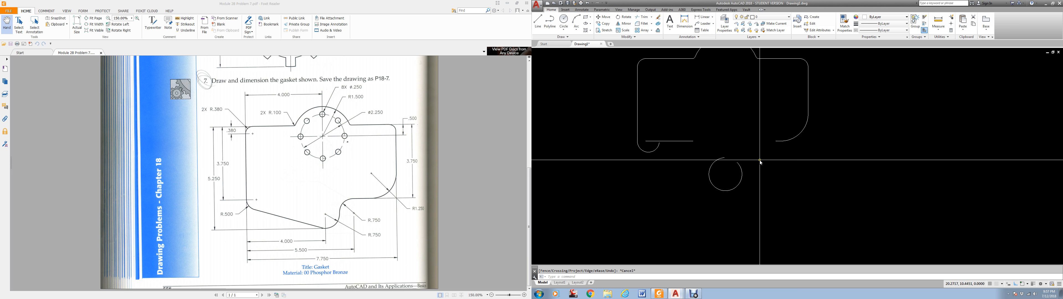
# Step: Start a line for the gasket's sloped lower edge
pyautogui.click(538, 22)
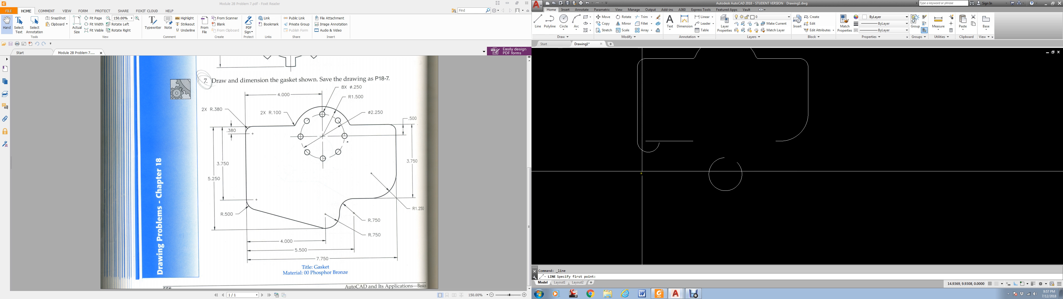
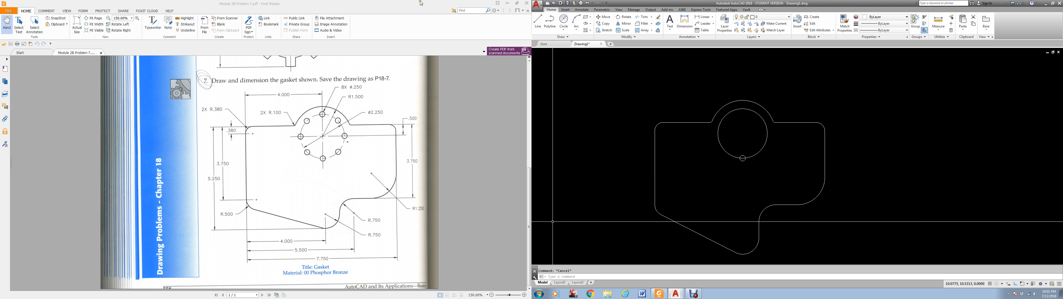
# Step: Create a polar array of 8 items from the small hole, centered on the large inner circle
pyautogui.click(651, 30)
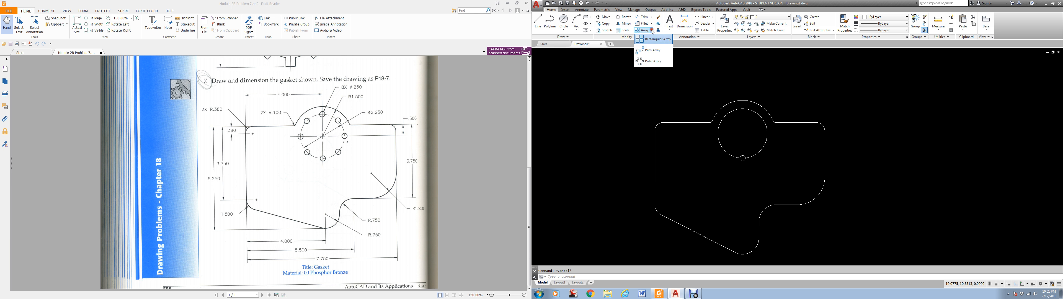
pyautogui.click(657, 62)
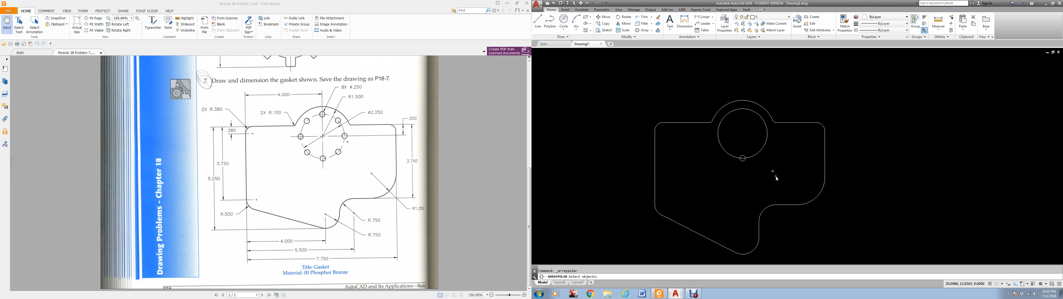
pyautogui.click(743, 158)
pyautogui.press('Return')
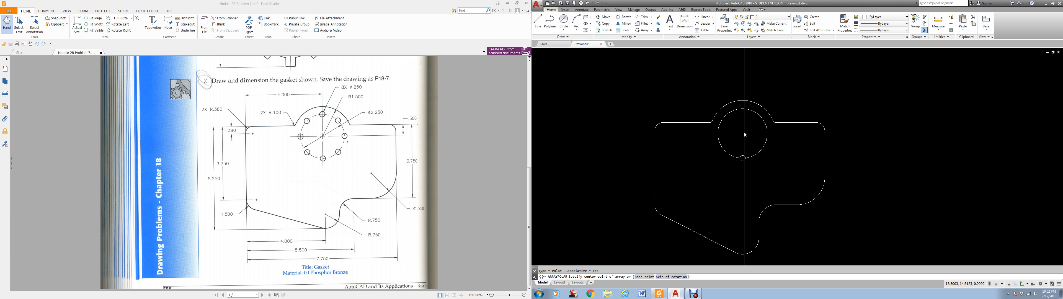
pyautogui.write('cen')
pyautogui.press('Return')
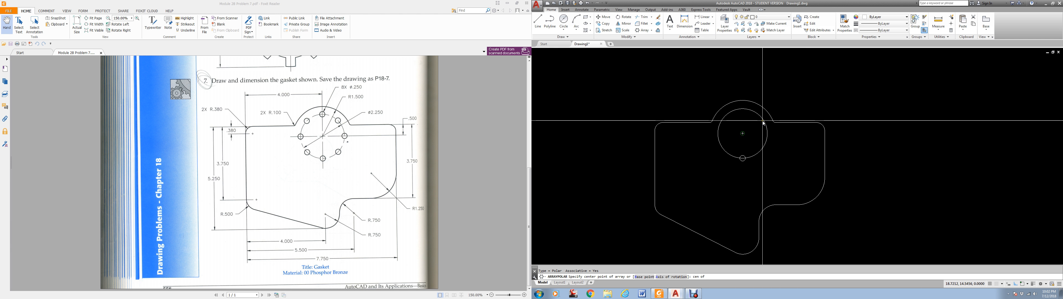
pyautogui.click(764, 123)
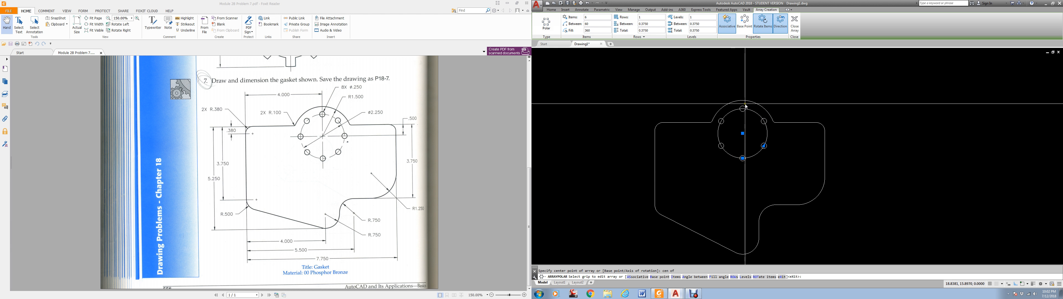
pyautogui.click(676, 277)
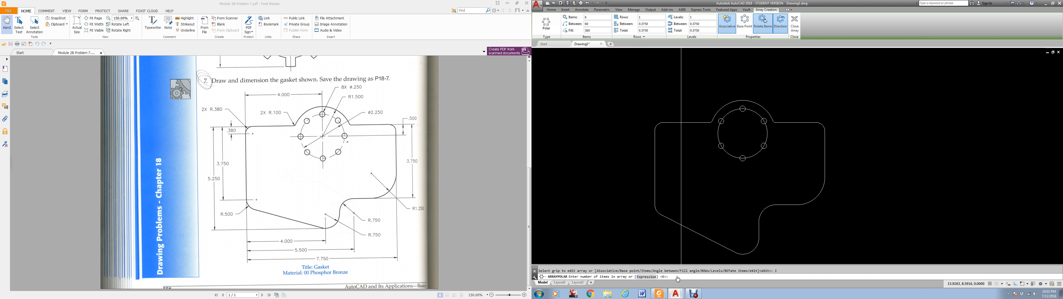
pyautogui.press('Return')
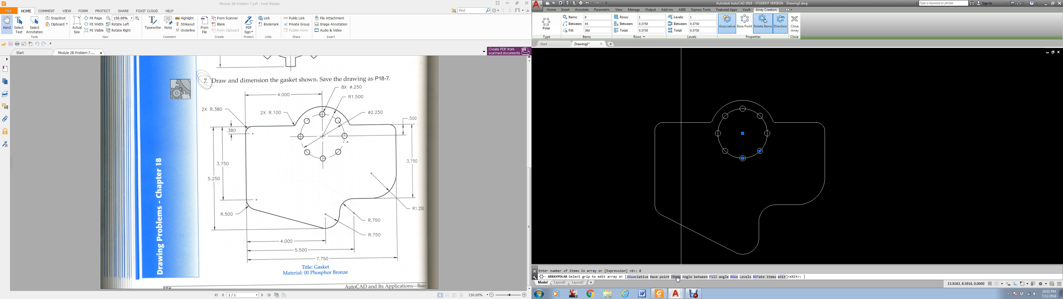
pyautogui.press('Return')
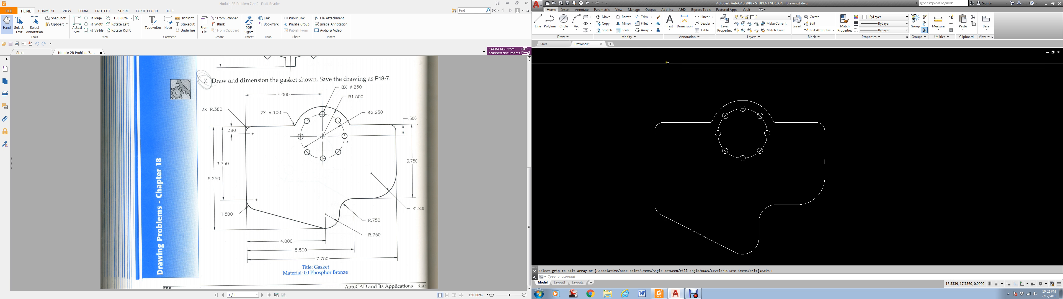
# Step: Offset the gasket's upper-left horizontal edge 5.25 downward
pyautogui.moveTo(681, 229); pyautogui.dragTo(678, 199, button='middle')
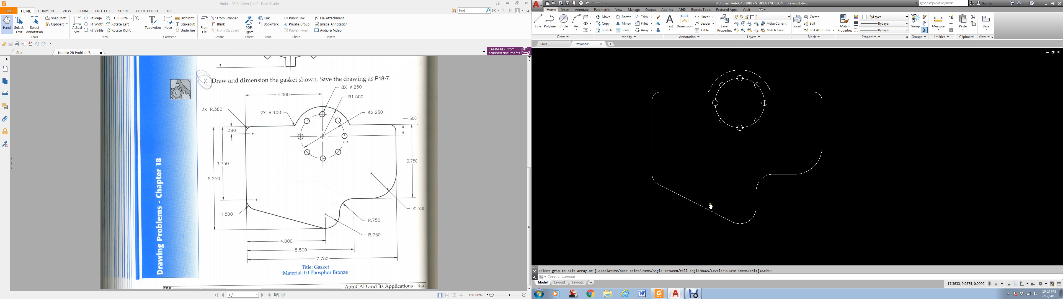
pyautogui.write('o')
pyautogui.press('Return')
pyautogui.write('5.25')
pyautogui.press('Return')
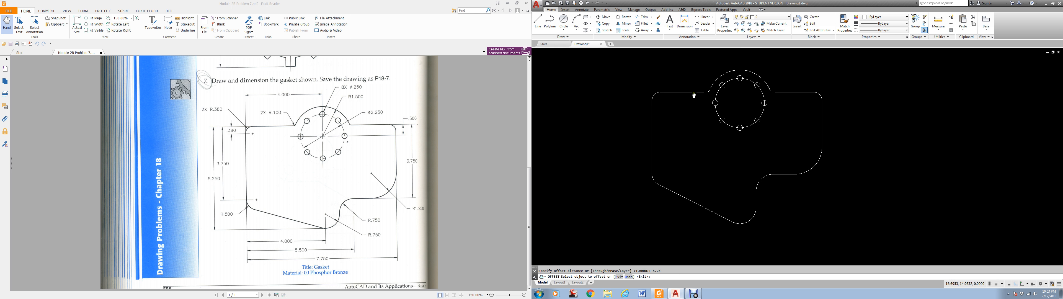
pyautogui.press('Return')
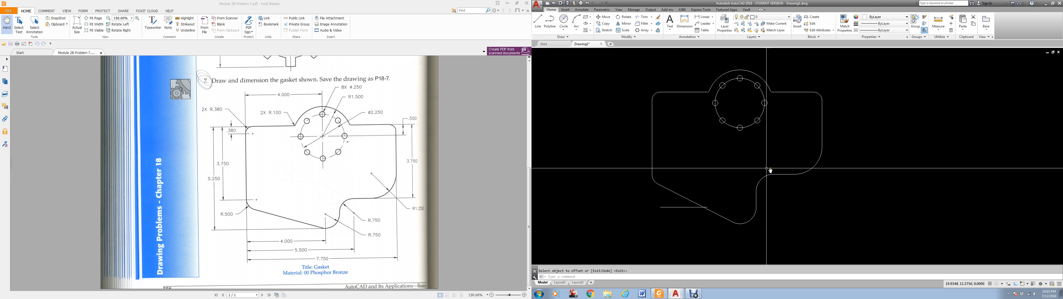
pyautogui.write('w')
pyautogui.press('Return')
pyautogui.press('Escape')
pyautogui.click(765, 225)
pyautogui.press('Escape')
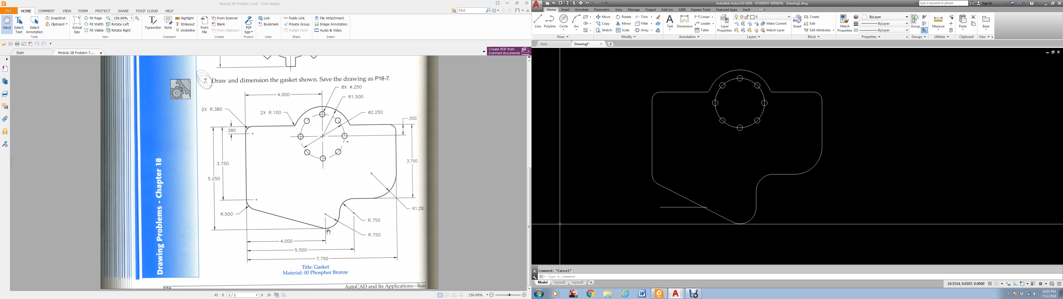
# Step: Erase the gasket's sloped lower edge and the rounded arc at its lower tip
pyautogui.write('e')
pyautogui.press('Return')
pyautogui.click(759, 240)
pyautogui.click(711, 209)
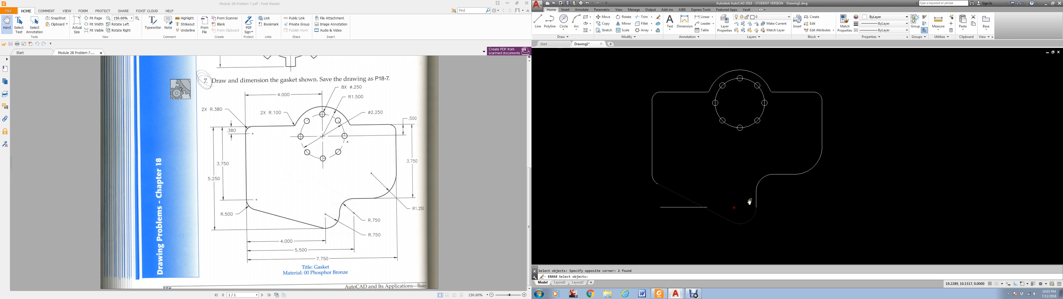
pyautogui.press('Return')
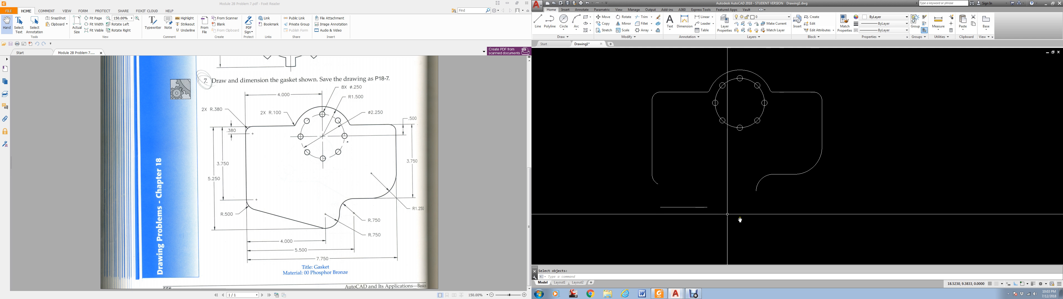
# Step: Stretch the right end of the offset horizontal line rightward, past the start of the concave arc
pyautogui.click(708, 205)
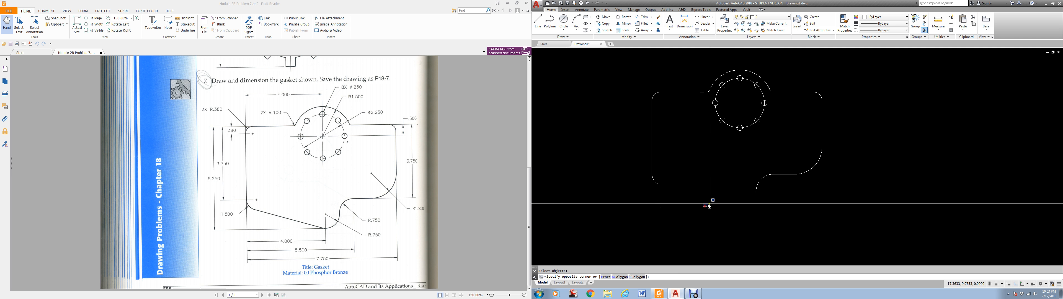
pyautogui.click(706, 209)
pyautogui.click(707, 207)
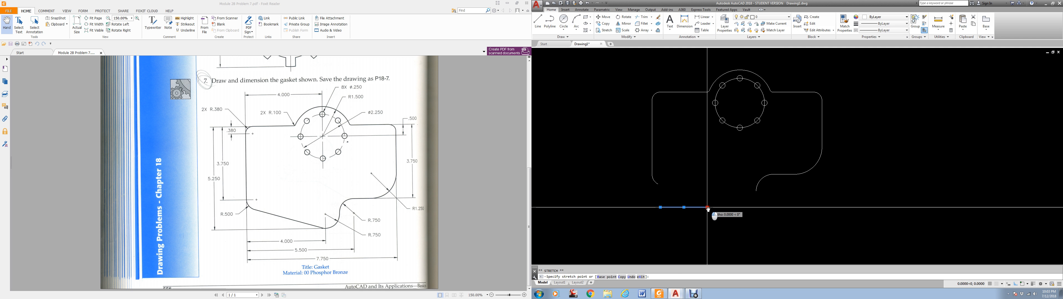
pyautogui.click(768, 207)
pyautogui.press('Escape')
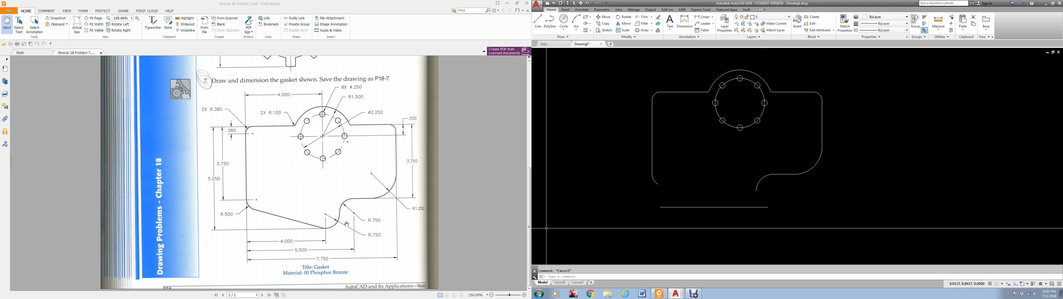
# Step: Offset the lower horizontal construction line .75 upward
pyautogui.click(658, 30)
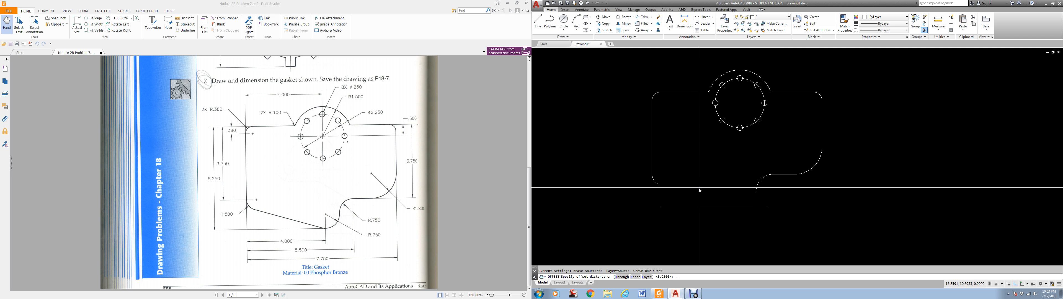
pyautogui.press('Return')
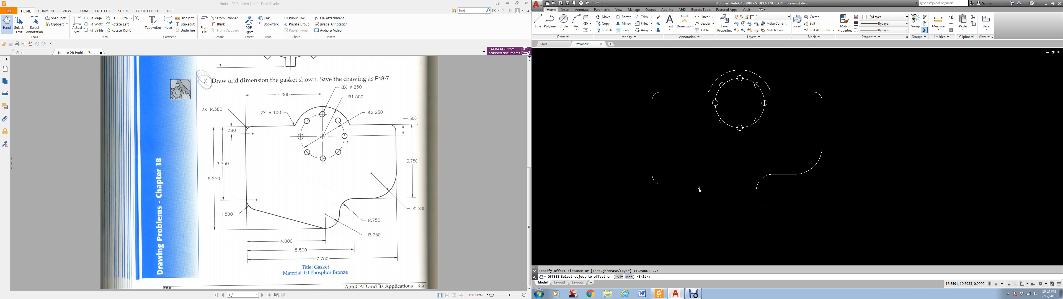
pyautogui.click(727, 206)
pyautogui.click(739, 202)
pyautogui.press('Escape')
pyautogui.press('Escape')
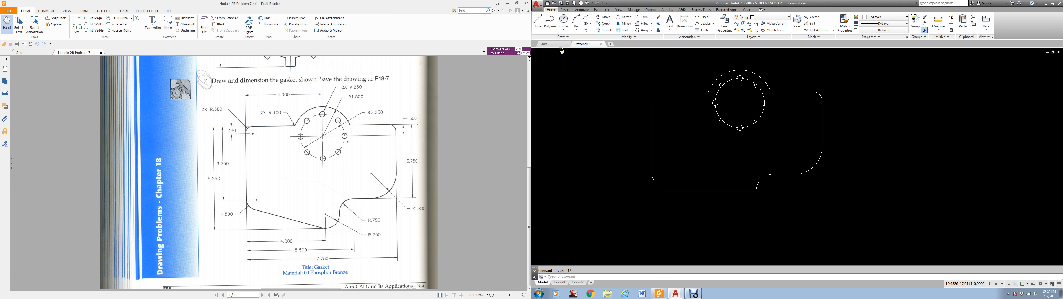
# Step: Offset the gasket's left vertical edge 4 to the right
pyautogui.click(658, 30)
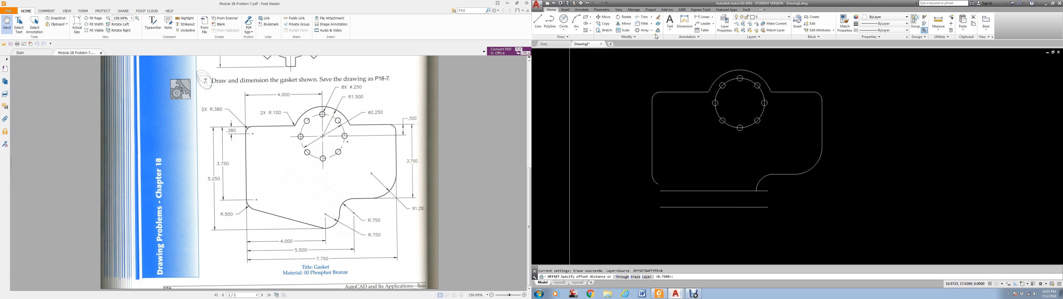
pyautogui.write('4')
pyautogui.press('Return')
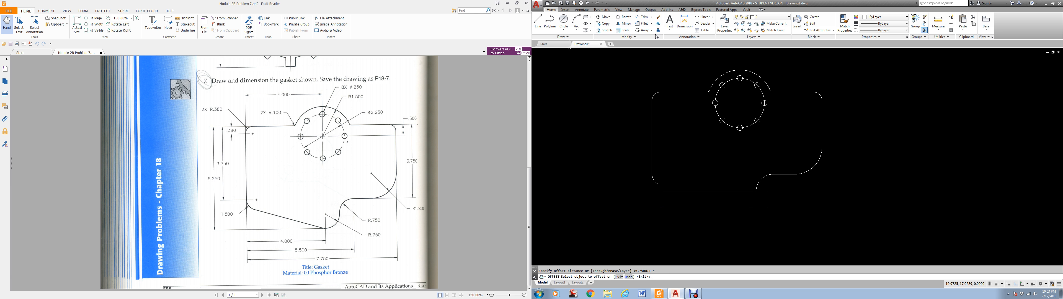
pyautogui.click(653, 166)
pyautogui.press('Escape')
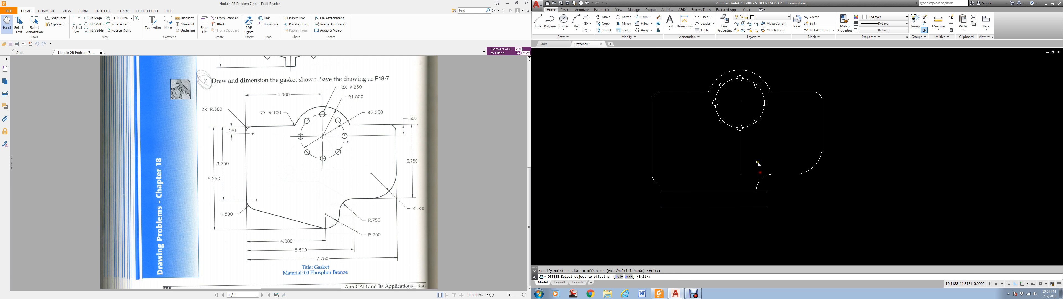
# Step: Move the offset vertical line straight down so it crosses the upper horizontal construction line
pyautogui.write('m')
pyautogui.press('Return')
pyautogui.click(740, 155)
pyautogui.press('Return')
pyautogui.click(766, 143)
pyautogui.click(767, 170)
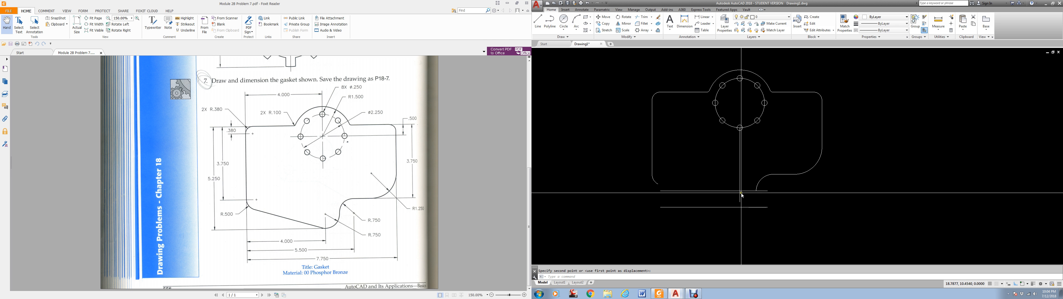
# Step: Erase the concave arc at the inner end of the gasket's lower-right horizontal edge
pyautogui.click(763, 178)
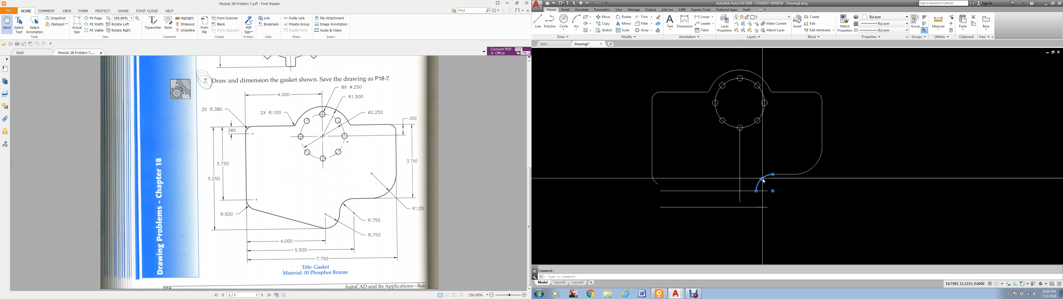
pyautogui.write('e')
pyautogui.press('Return')
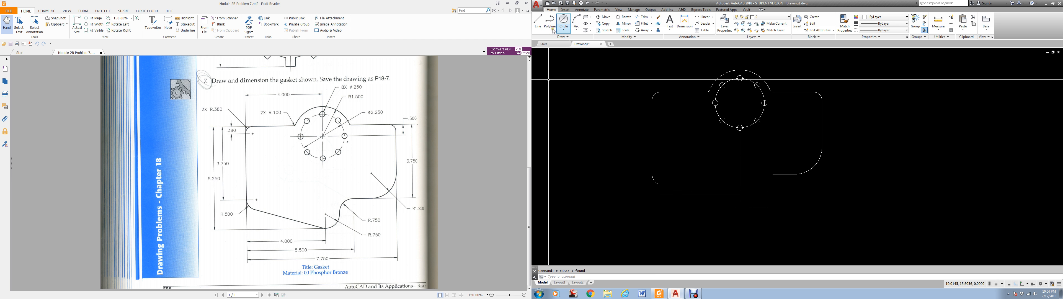
# Step: Draw a .75-radius circle centered where the vertical line crosses the upper horizontal construction line
pyautogui.click(562, 31)
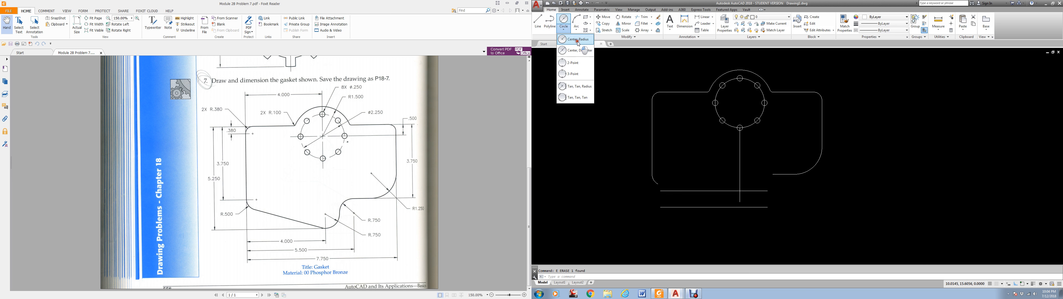
pyautogui.click(578, 43)
pyautogui.write('in')
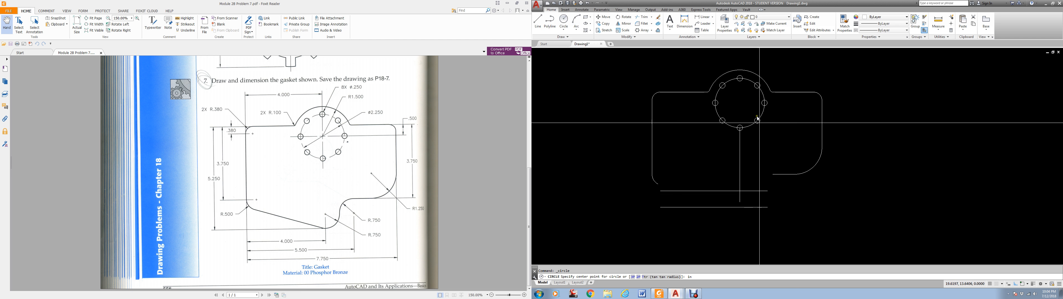
pyautogui.write('t')
pyautogui.press('Return')
pyautogui.click(740, 191)
pyautogui.write('.75')
pyautogui.press('Return')
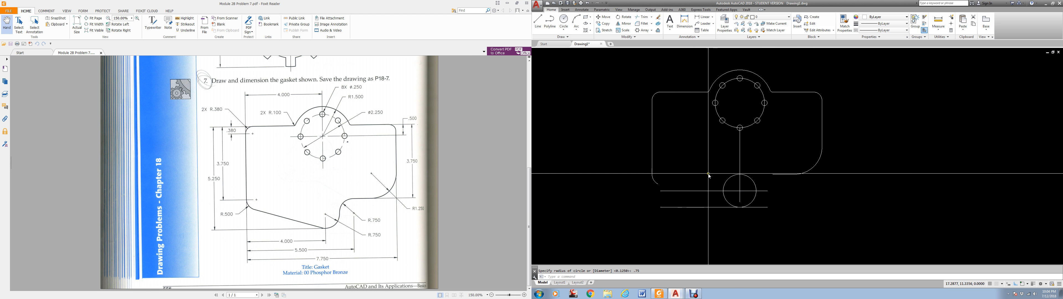
# Step: Erase both horizontal construction lines and break a gap in the upper-left part of the .75-radius circle
pyautogui.click(715, 188)
pyautogui.click(700, 231)
pyautogui.write('e')
pyautogui.press('Return')
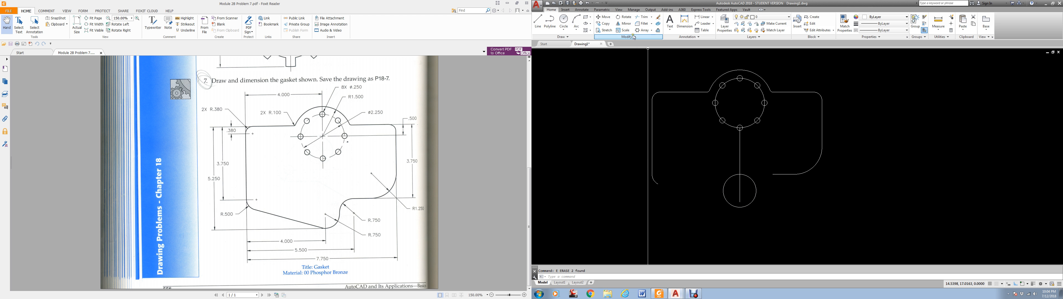
pyautogui.click(608, 54)
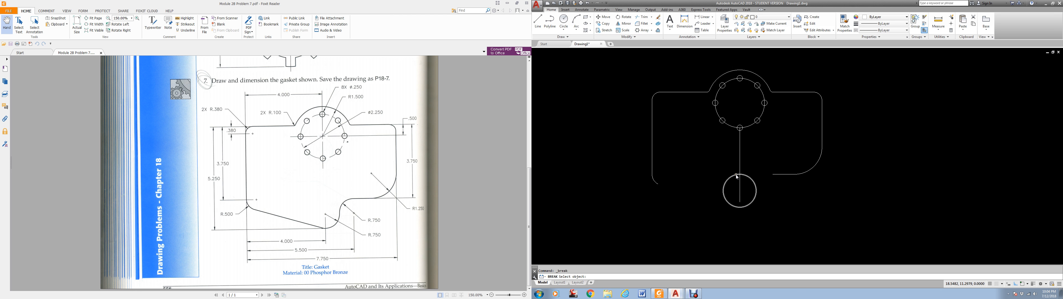
pyautogui.press('Escape')
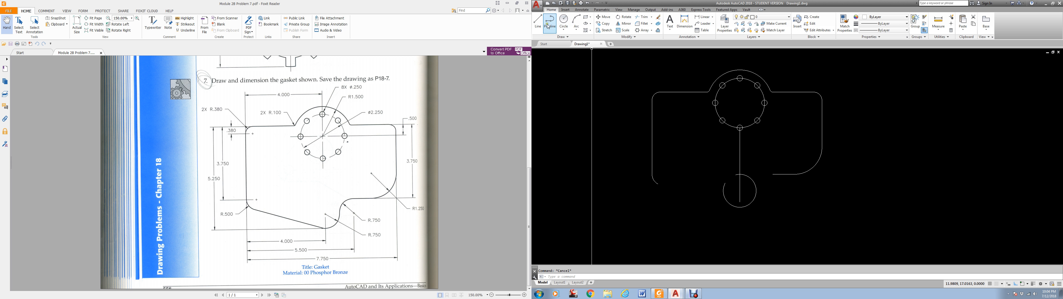
# Step: Try to draw a line tangent to the gasket's lower-left corner arc and the .75-radius circle
pyautogui.click(538, 21)
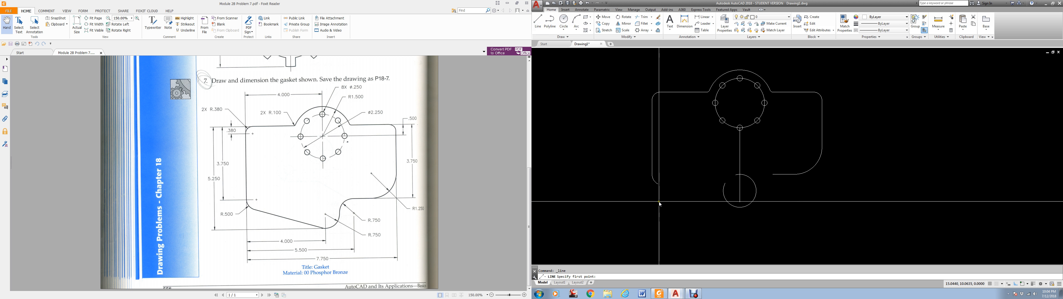
pyautogui.write('ta')
pyautogui.write('n')
pyautogui.press('Return')
pyautogui.click(652, 181)
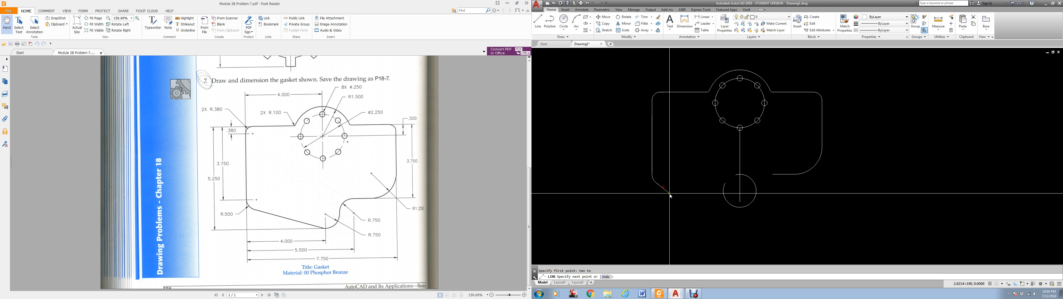
pyautogui.write('tan')
pyautogui.press('Return')
pyautogui.click(733, 207)
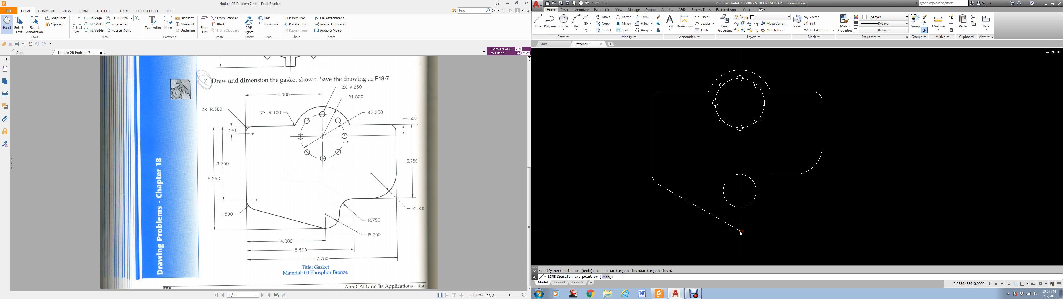
pyautogui.write('tan')
pyautogui.press('Return')
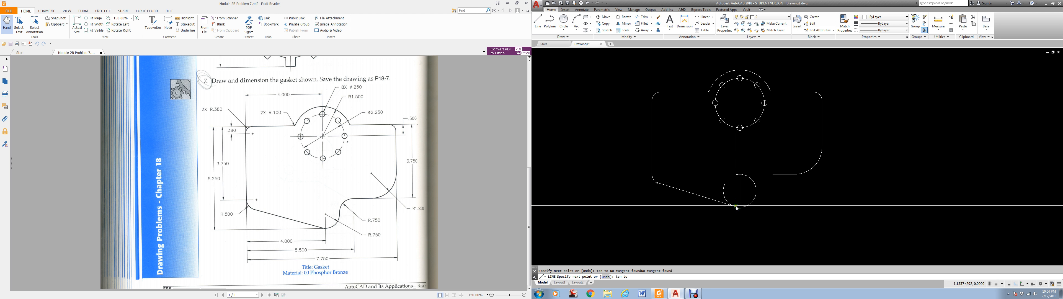
pyautogui.scroll(4, 666, 174)
pyautogui.scroll(-3, 657, 184)
pyautogui.scroll(4, 650, 194)
pyautogui.scroll(-3, 650, 196)
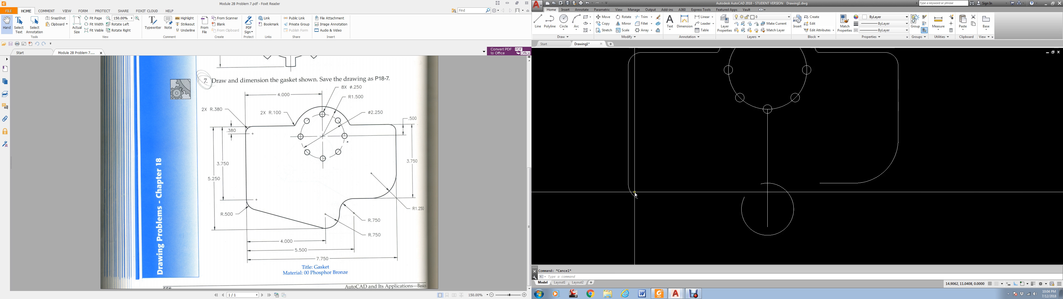
pyautogui.click(639, 204)
pyautogui.click(636, 199)
pyautogui.click(639, 199)
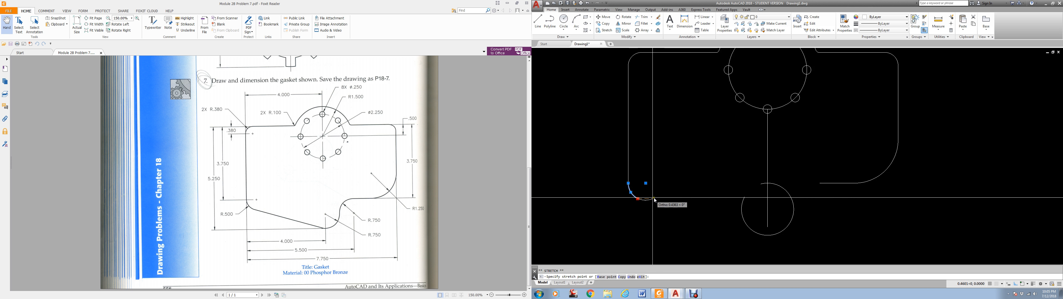
pyautogui.press('Escape')
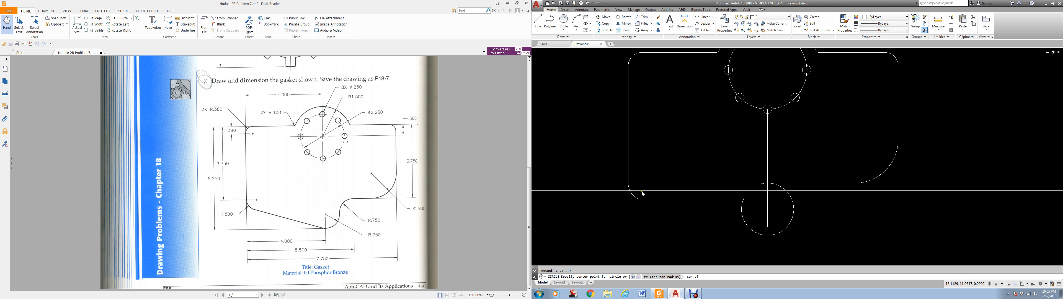
# Step: Draw a .5-radius circle centered on the center of the gasket's lower-left corner arc
pyautogui.write('n')
pyautogui.press('Return')
pyautogui.click(637, 198)
pyautogui.press('Return')
pyautogui.write('.5')
pyautogui.press('Return')
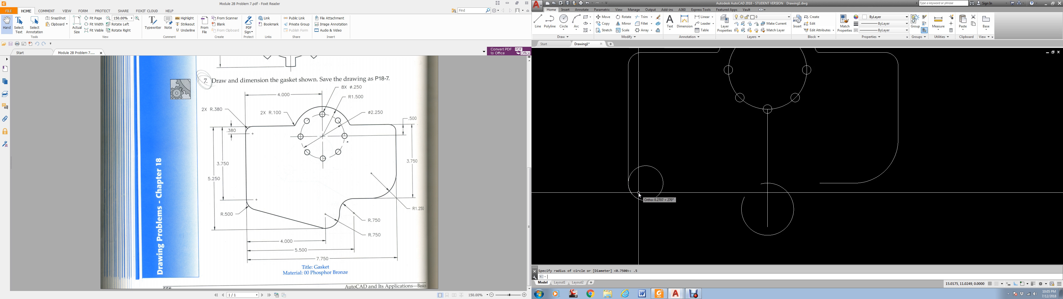
# Step: Erase the old lower-left corner arc and break a gap in the upper-right part of the .5-radius circle
pyautogui.write('e')
pyautogui.press('Return')
pyautogui.write('w')
pyautogui.press('Return')
pyautogui.click(612, 210)
pyautogui.click(644, 185)
pyautogui.press('Return')
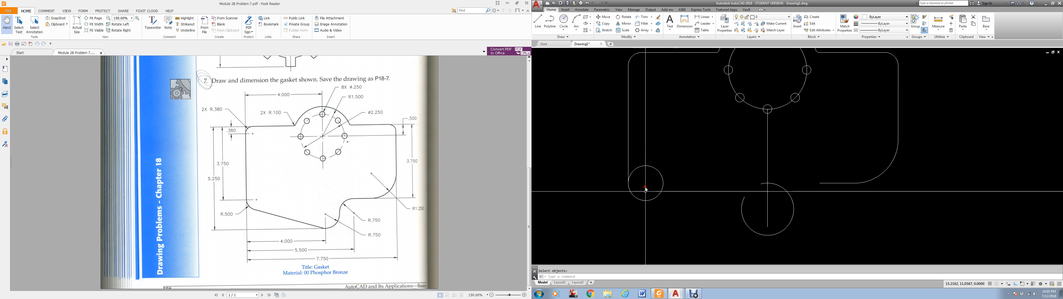
pyautogui.write('br')
pyautogui.press('Return')
pyautogui.click(659, 172)
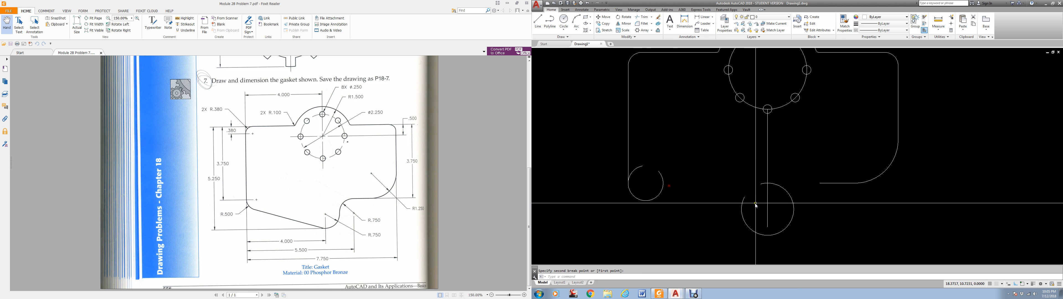
# Step: Draw a sloped line tangent to the undersides of the .5-radius circle and the .75-radius circle
pyautogui.click(536, 23)
pyautogui.write('tan')
pyautogui.press('Return')
pyautogui.click(650, 201)
pyautogui.write('tan')
pyautogui.press('Return')
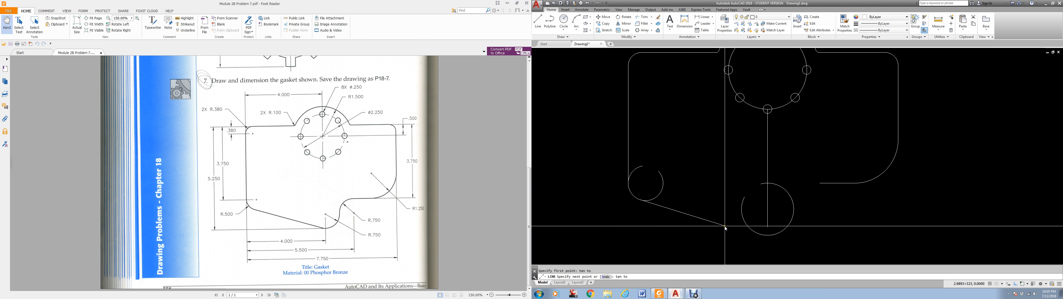
pyautogui.click(751, 234)
pyautogui.press('Return')
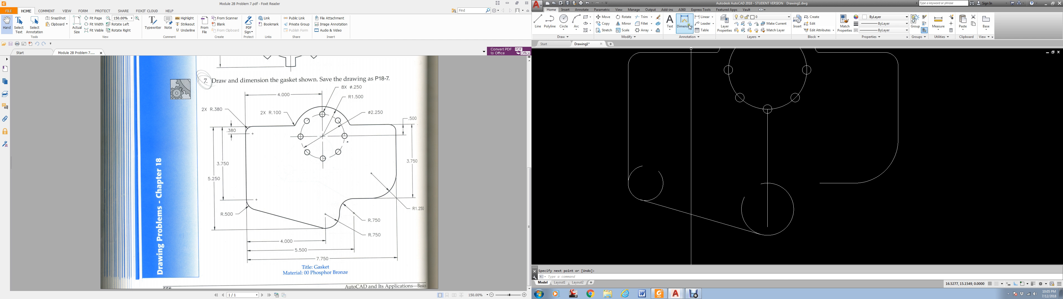
# Step: Trim away the inner portions of the .5-radius and .75-radius circles, using the sloped tangent line as a cutting edge
pyautogui.click(643, 17)
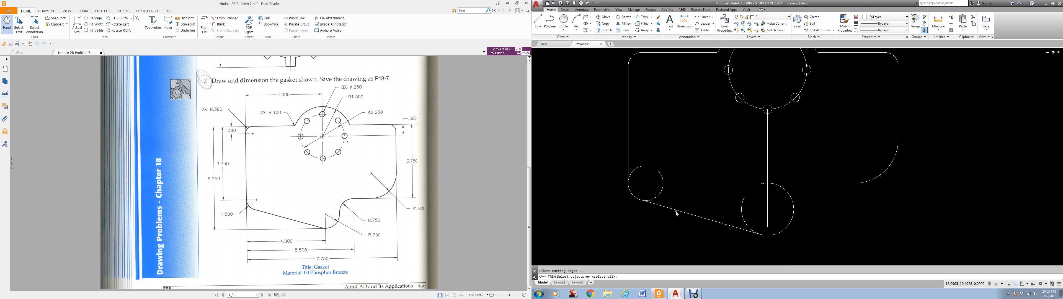
pyautogui.click(677, 213)
pyautogui.click(676, 214)
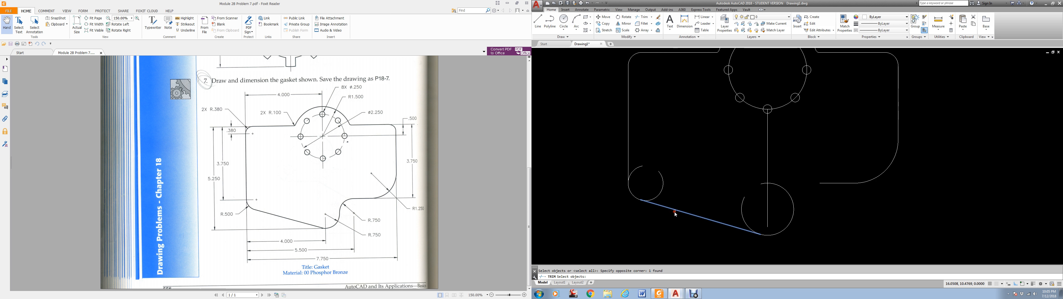
pyautogui.click(660, 180)
pyautogui.click(742, 208)
pyautogui.press('Return')
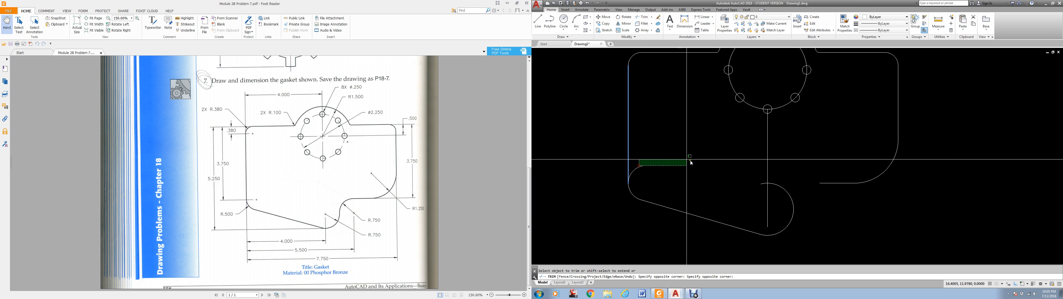
pyautogui.press('Return')
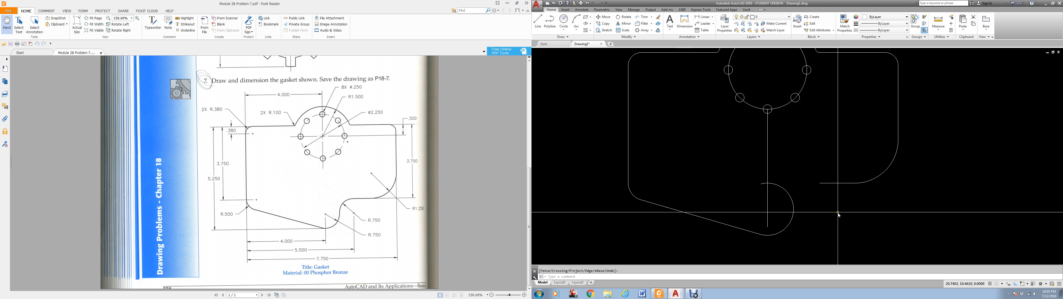
# Step: Erase the vertical construction line between the hole pattern and the rounded lower tip
pyautogui.click(778, 148)
pyautogui.click(763, 169)
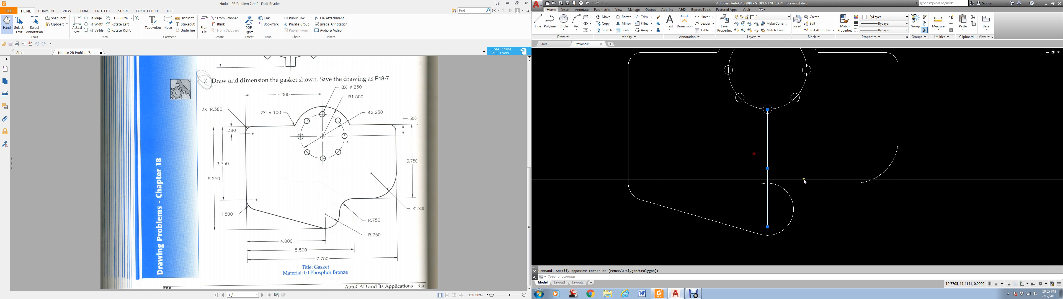
pyautogui.write('e')
pyautogui.press('Return')
# Step: Fillet the right side of the lower tip arc to the gasket's lower-right horizontal edge with a .75 radius
pyautogui.click(642, 24)
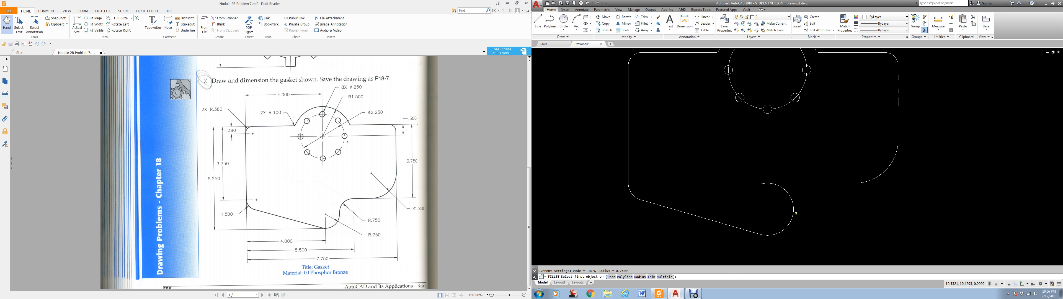
pyautogui.click(793, 210)
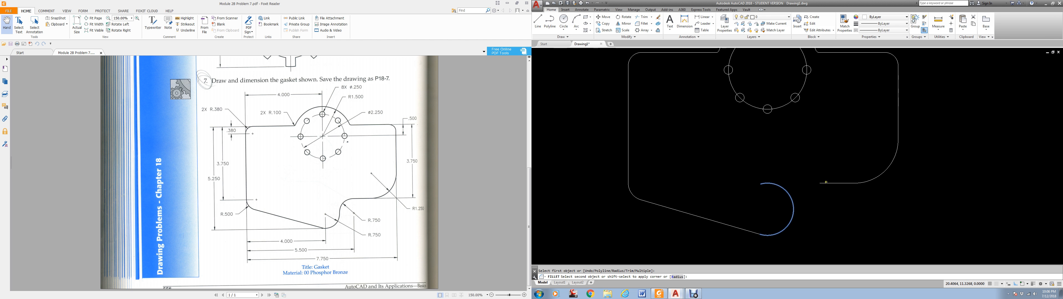
pyautogui.click(826, 183)
pyautogui.scroll(-2, 842, 207)
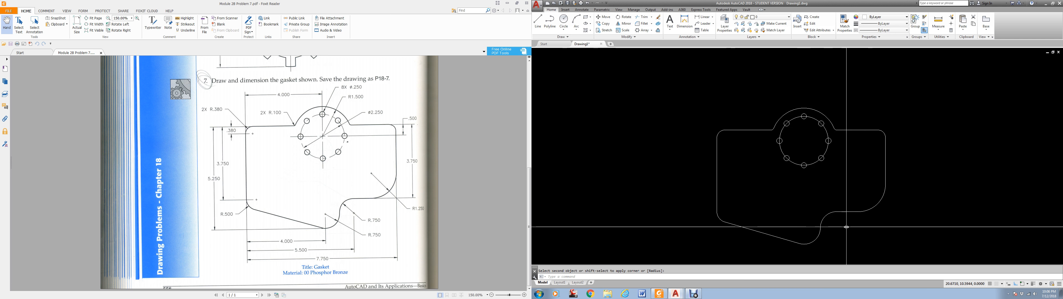
pyautogui.write('l')
pyautogui.press('Return')
pyautogui.write('wb')
pyautogui.press('Return')
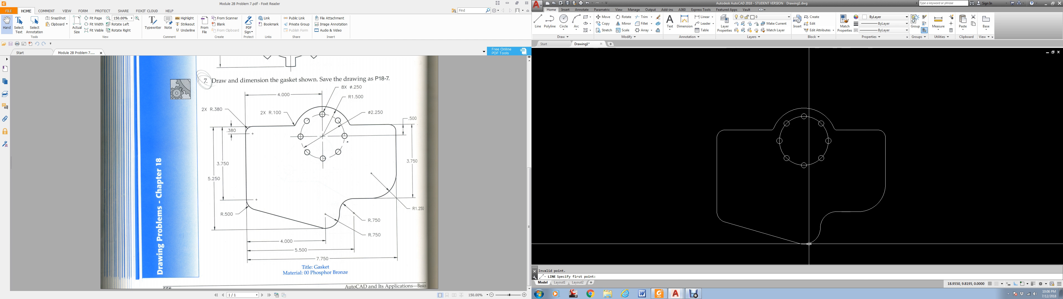
pyautogui.click(809, 244)
pyautogui.press('Escape')
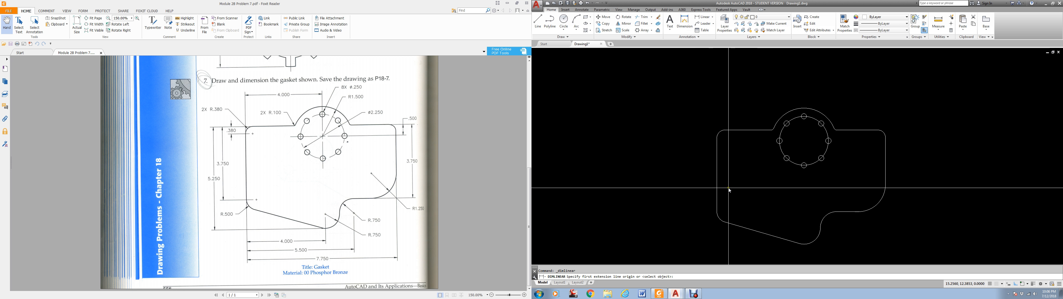
# Step: Place a vertical linear dimension left of the gasket, measured from the top edge's left end to a point 5.25 straight below it
pyautogui.write('end')
pyautogui.press('Return')
pyautogui.click(732, 135)
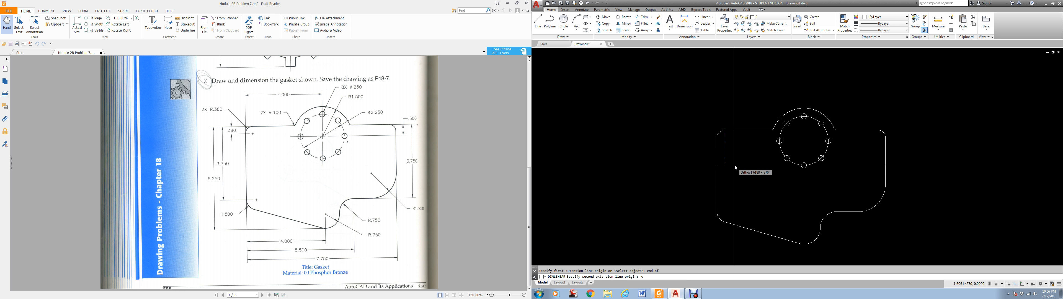
pyautogui.write('5.25')
pyautogui.press('Return')
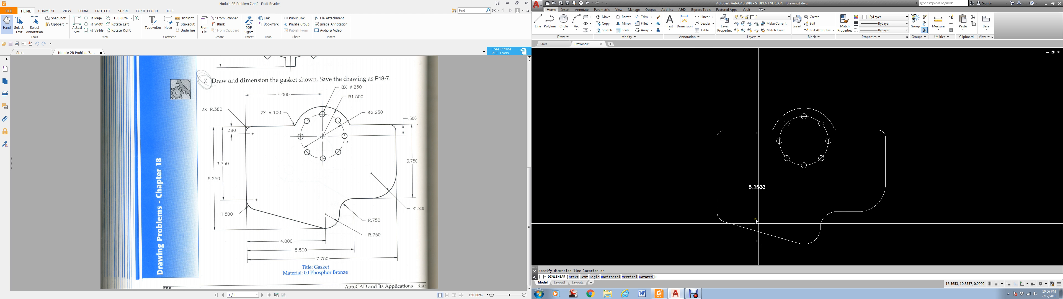
pyautogui.click(697, 220)
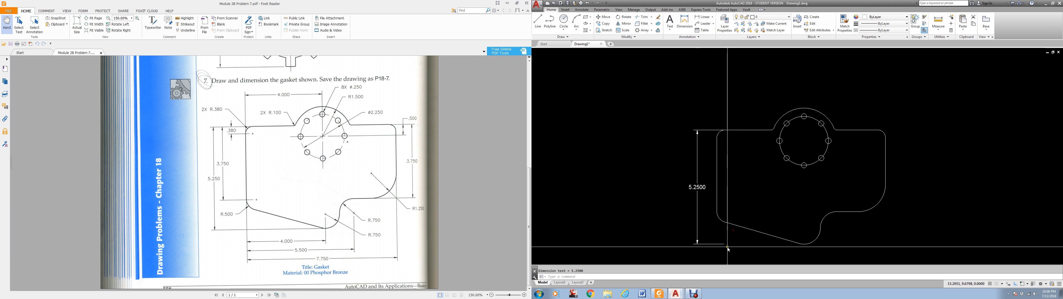
# Step: Draw a horizontal line from the node at the 5.25 dimension's lower origin point across toward the gasket's lower tip
pyautogui.click(540, 25)
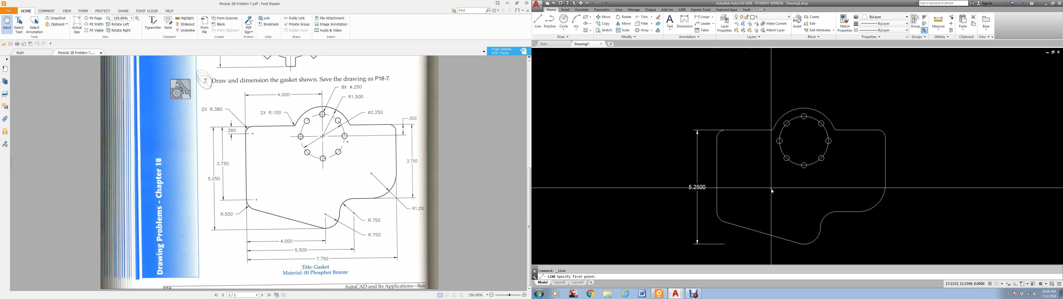
pyautogui.write('w')
pyautogui.press('Return')
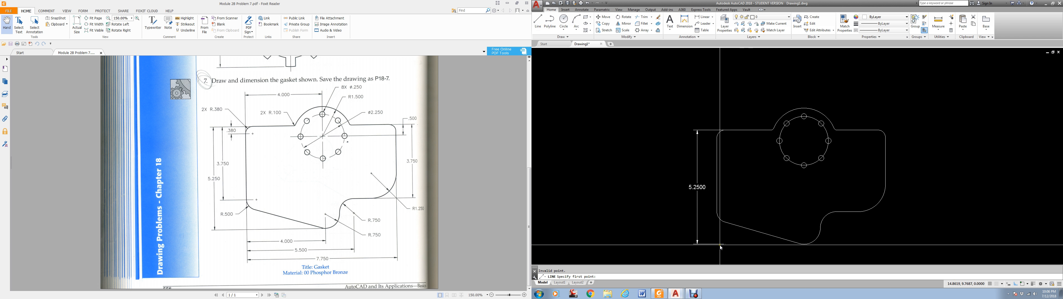
pyautogui.write('end')
pyautogui.press('Return')
pyautogui.scroll(2, 725, 246)
pyautogui.write('end')
pyautogui.press('Return')
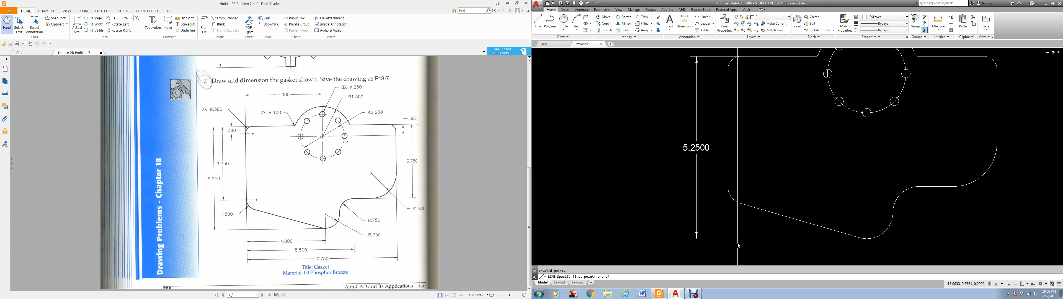
pyautogui.write('no')
pyautogui.press('Return')
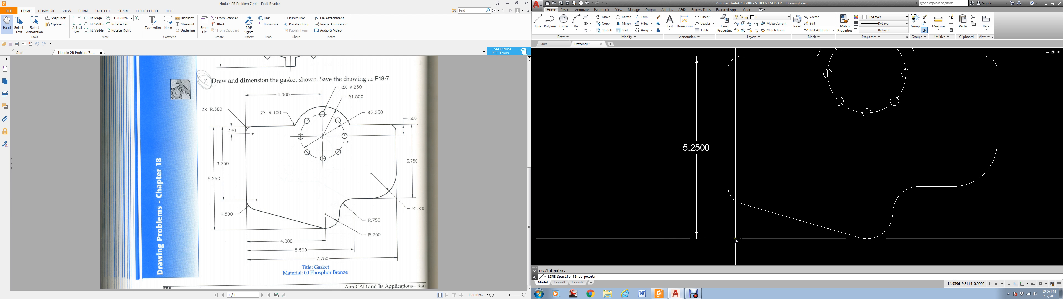
pyautogui.write('no')
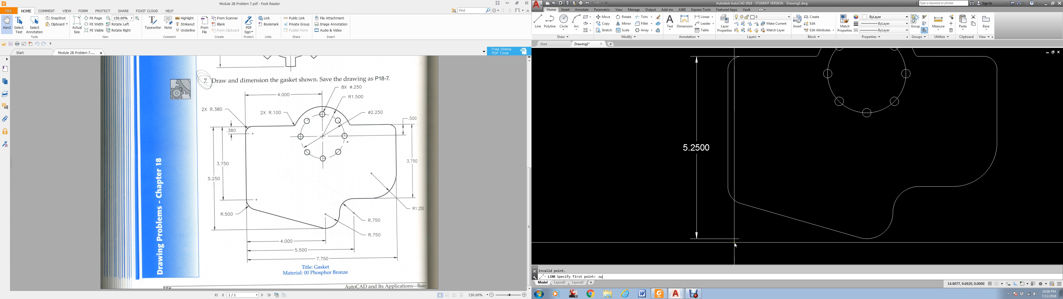
pyautogui.write('d')
pyautogui.press('Return')
pyautogui.click(742, 239)
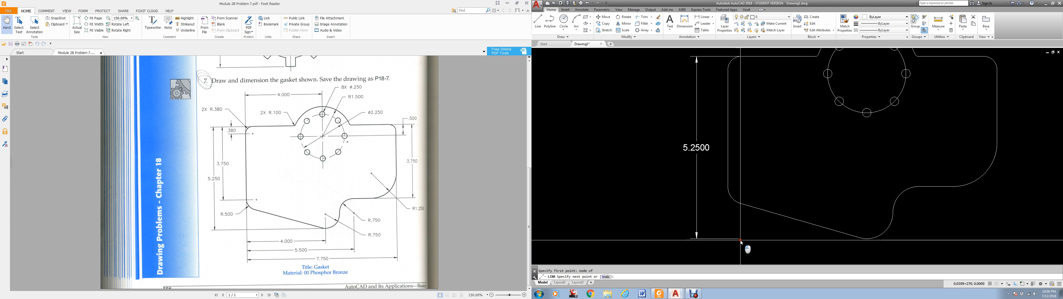
pyautogui.click(849, 239)
pyautogui.press('Escape')
pyautogui.scroll(-2, 783, 241)
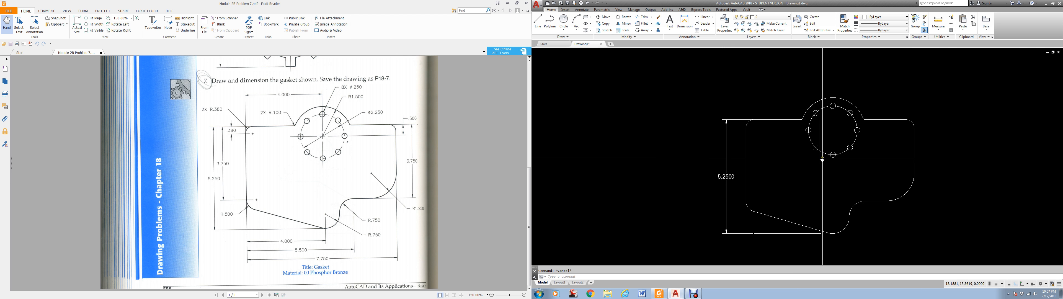
# Step: Select the bolt circle that passes through the eight small holes
pyautogui.click(823, 150)
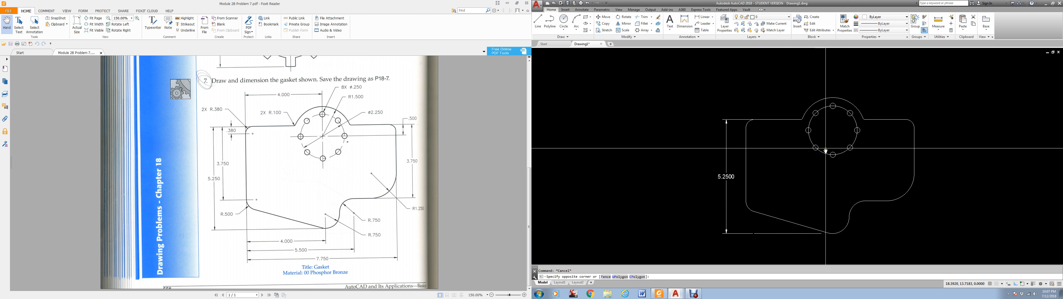
pyautogui.click(800, 184)
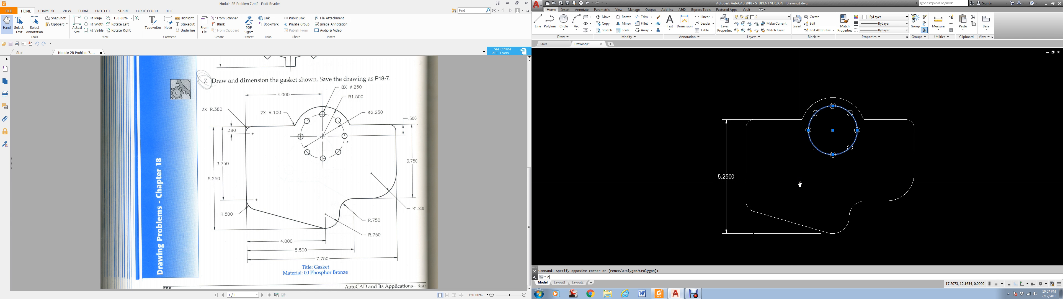